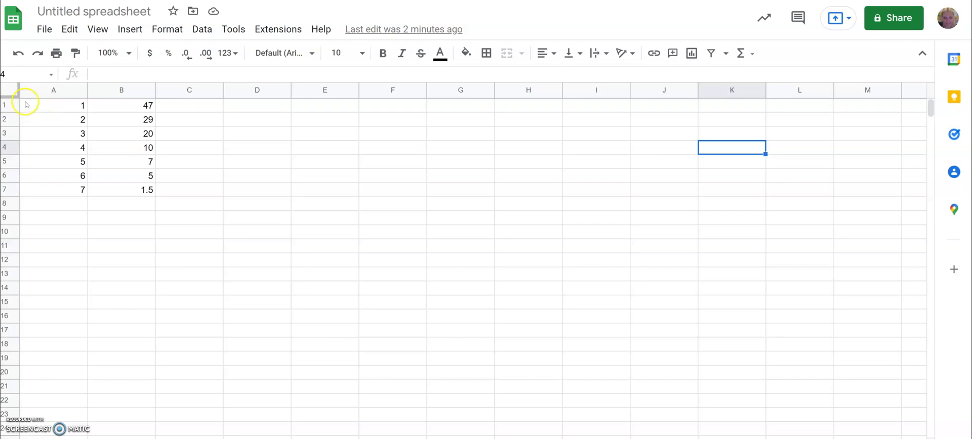
Insert a chart from the data in cells A1:B7.
drag(31, 102, 137, 187)
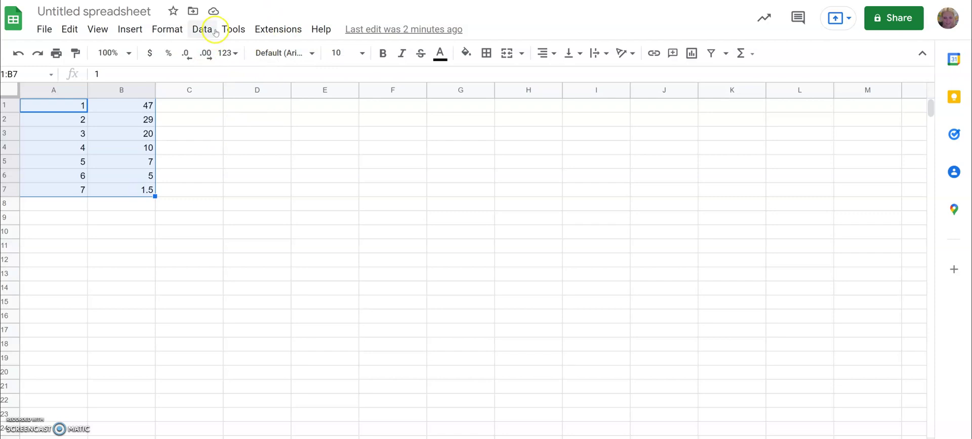
click(143, 33)
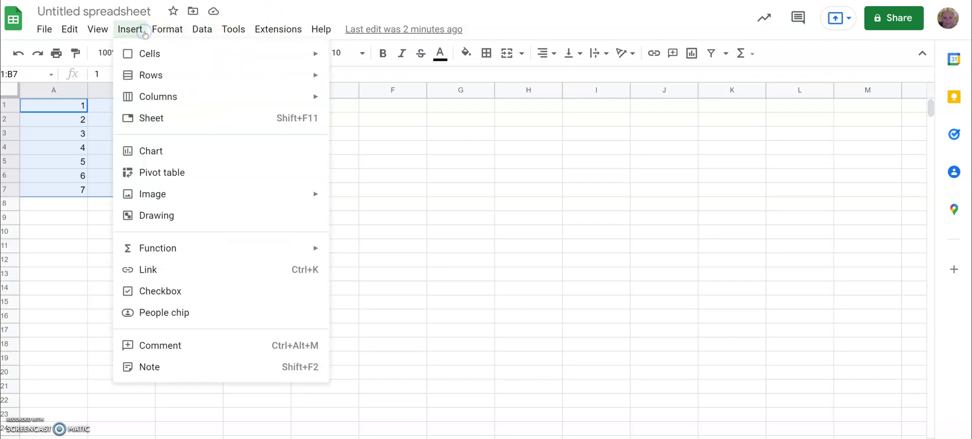
click(187, 150)
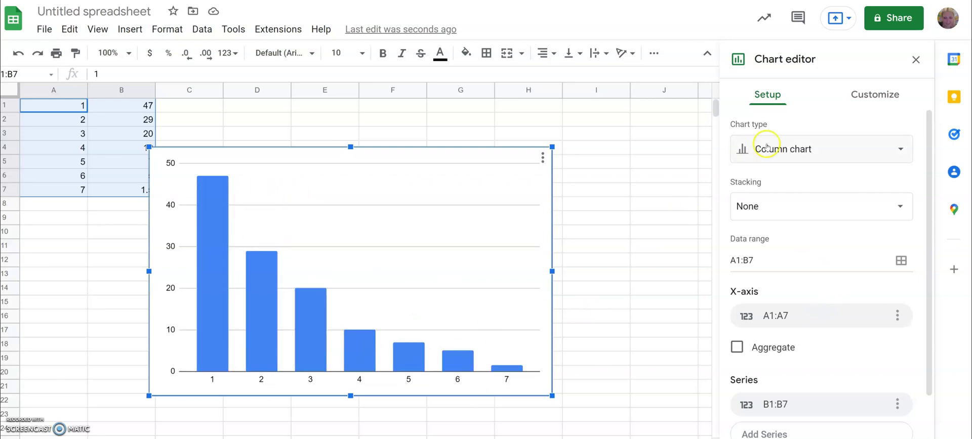
Change the chart type to a scatter chart and move the chart clear of the data in columns A and B.
click(899, 149)
scroll(877, 246, down, 3)
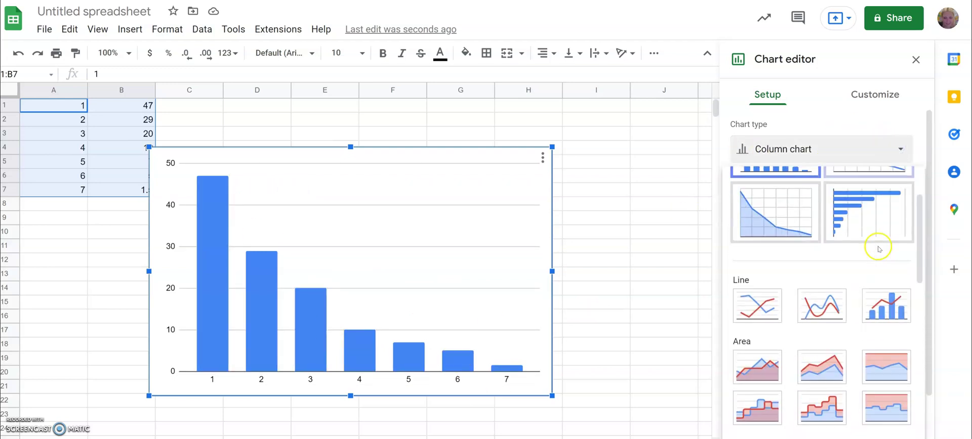
scroll(878, 252, down, 2)
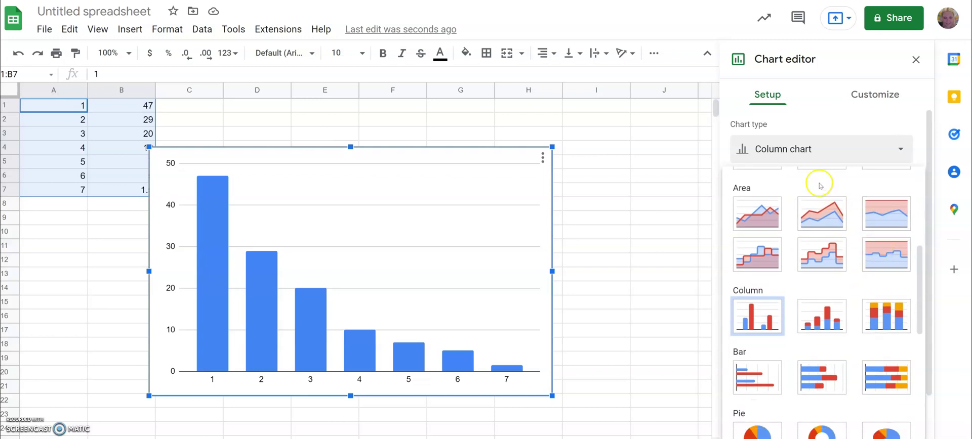
scroll(830, 229, down, 3)
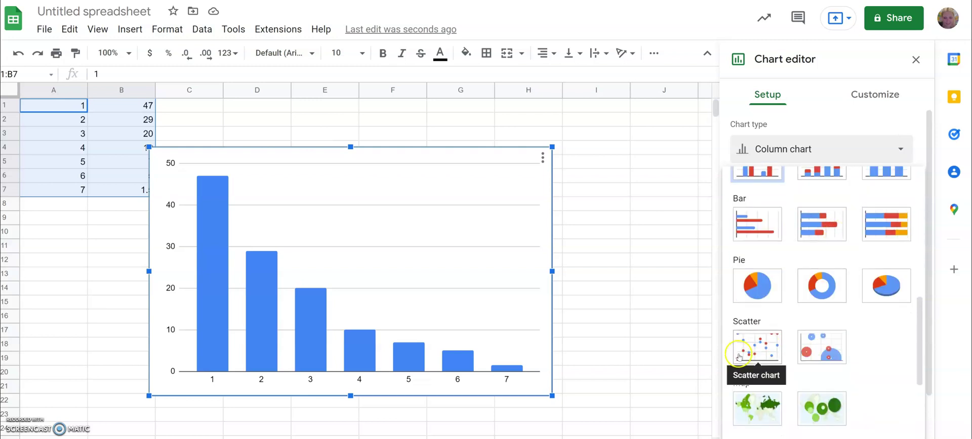
click(752, 349)
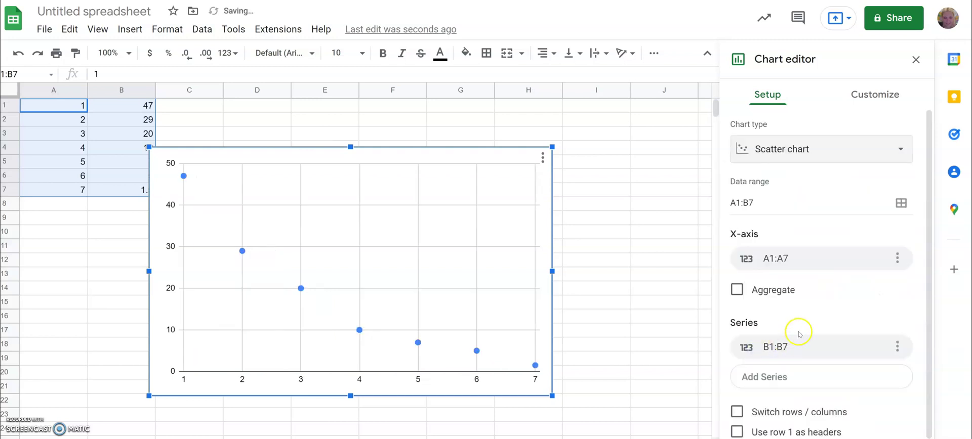
drag(374, 148, 443, 112)
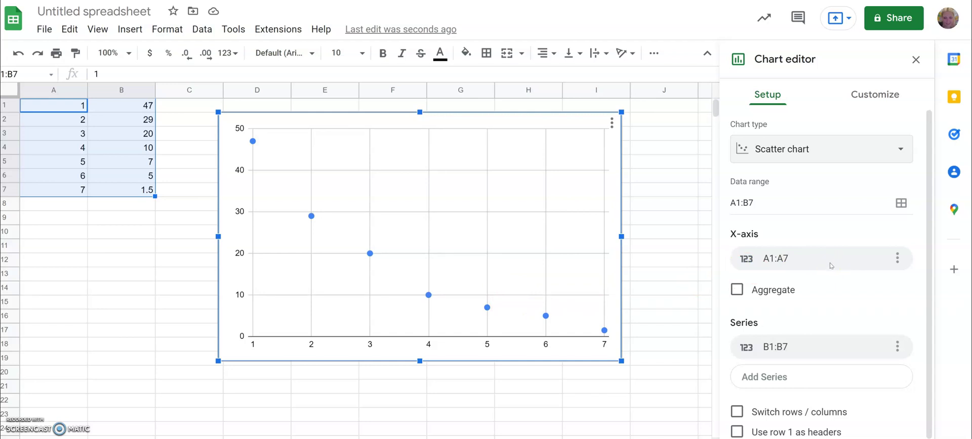
Open the chart's customization settings and review the chart style options.
scroll(830, 266, down, 1)
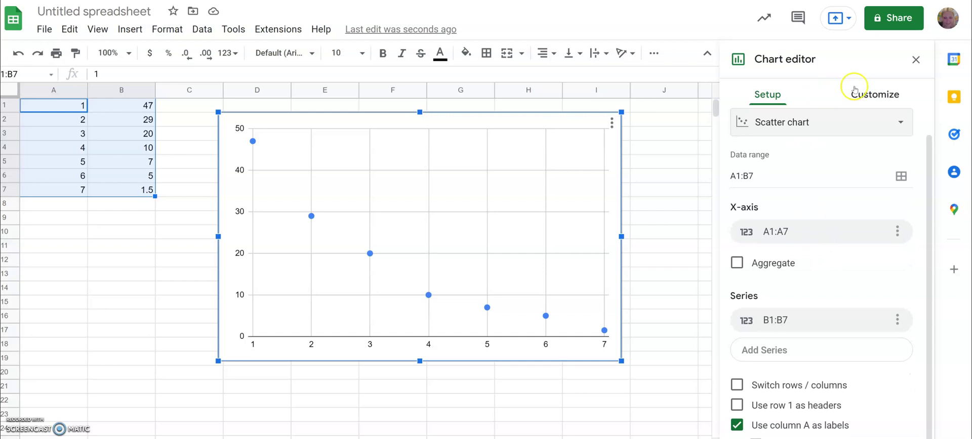
click(878, 95)
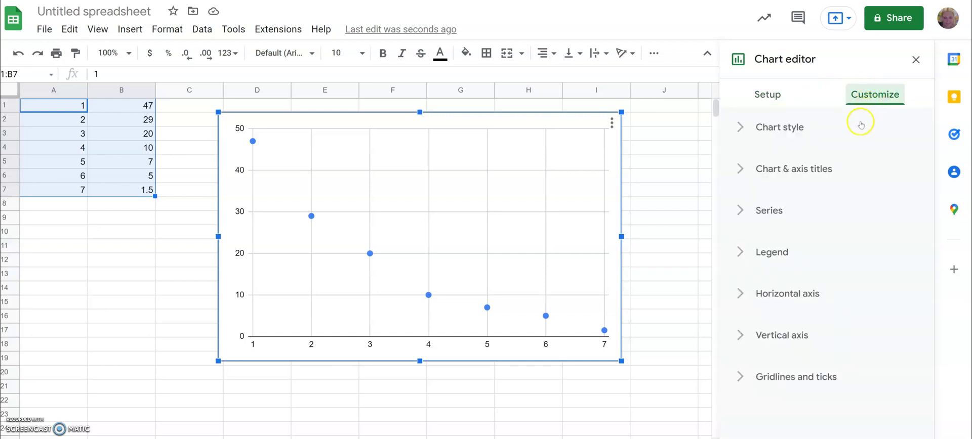
click(748, 132)
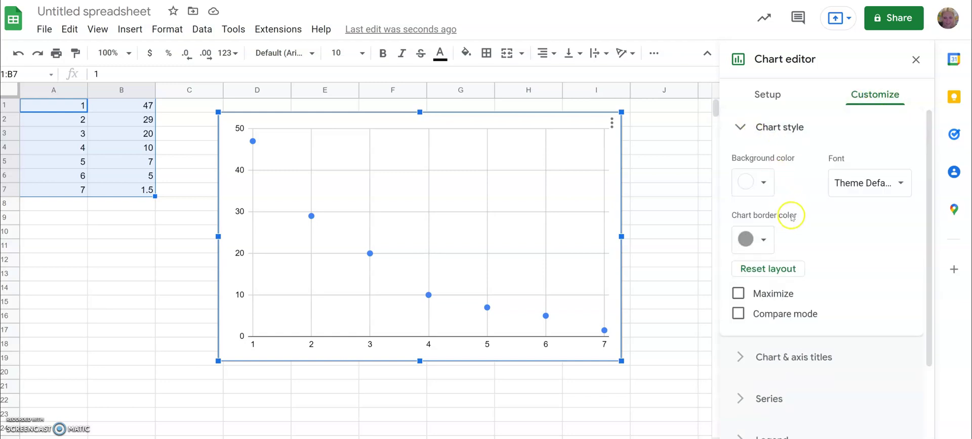
scroll(789, 215, down, 3)
scroll(788, 214, down, 1)
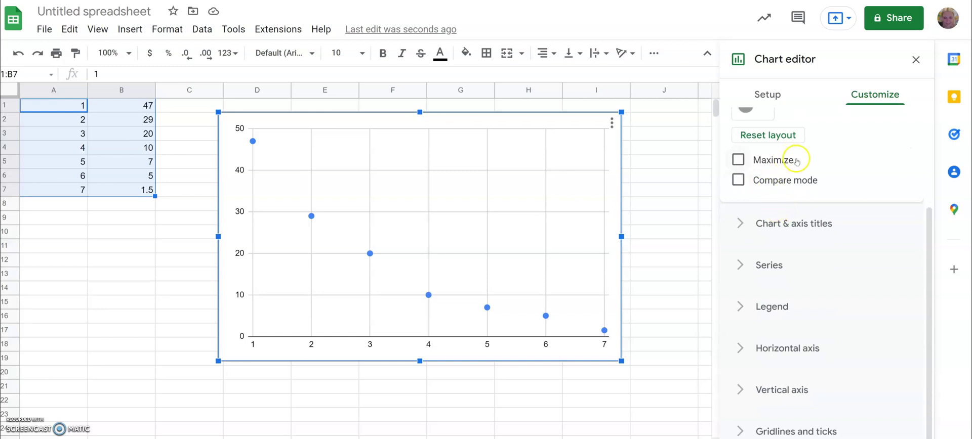
scroll(799, 165, up, 3)
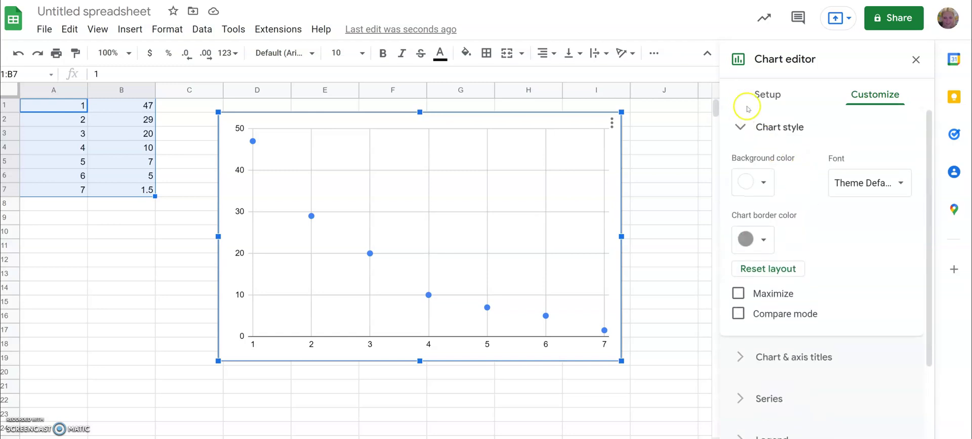
scroll(807, 228, down, 2)
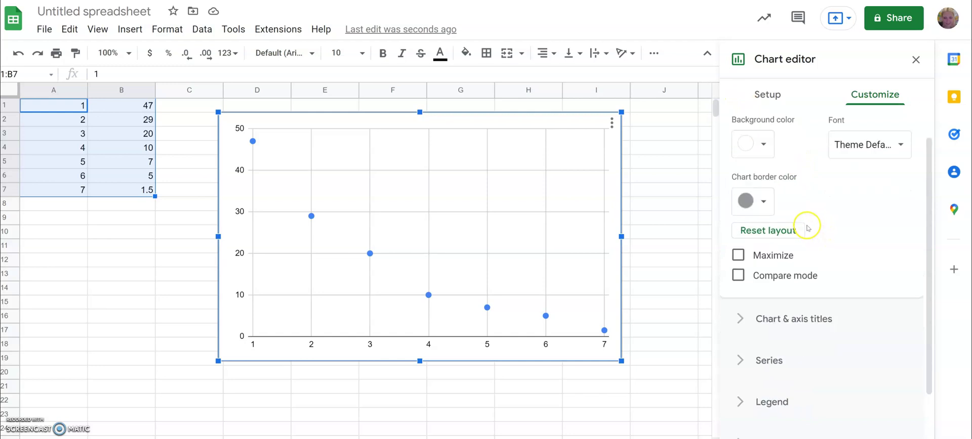
scroll(805, 223, down, 2)
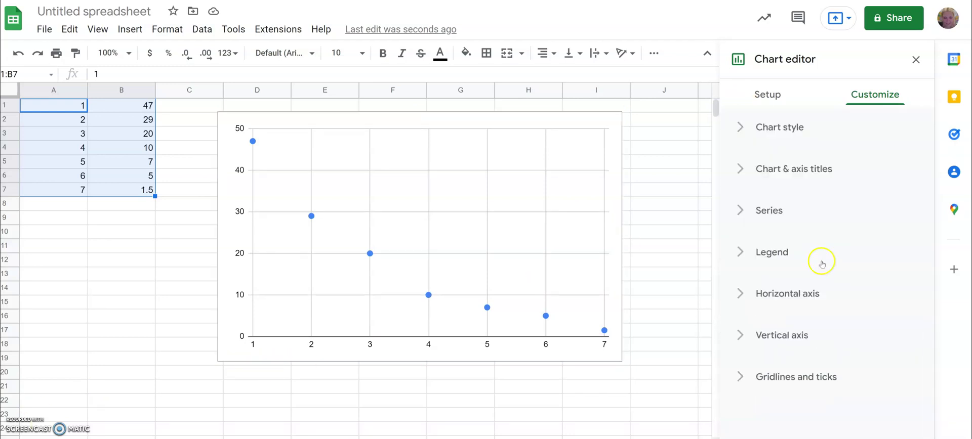
Add a trendline to the data series of the scatter chart.
click(771, 211)
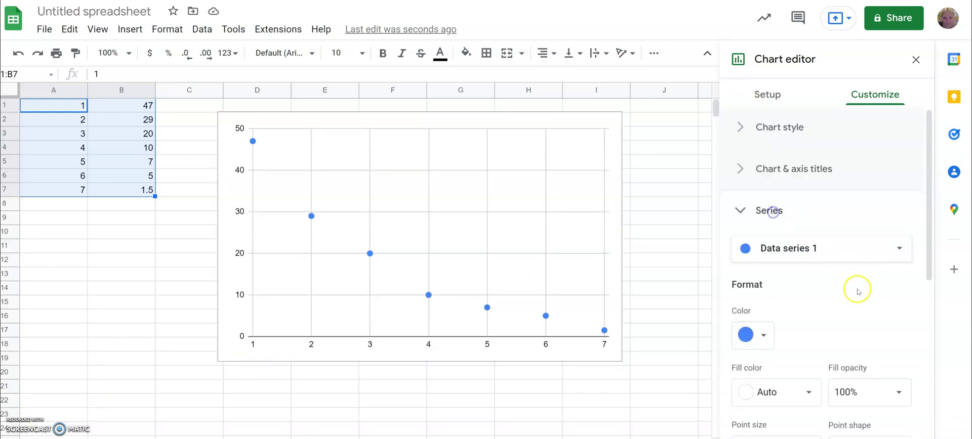
scroll(846, 276, down, 3)
scroll(823, 296, up, 4)
scroll(817, 289, down, 3)
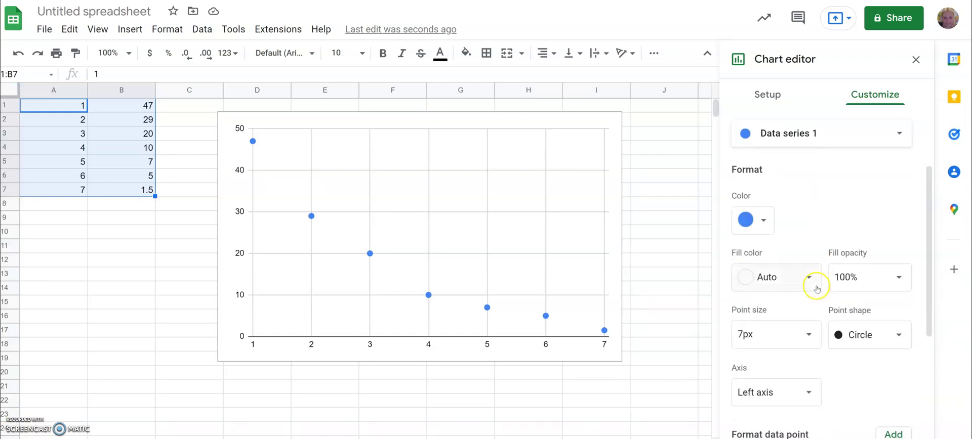
scroll(817, 290, down, 3)
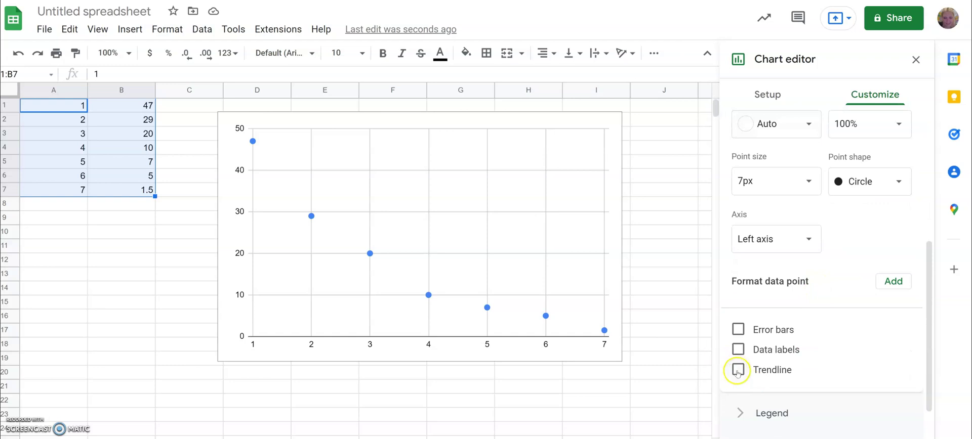
click(739, 370)
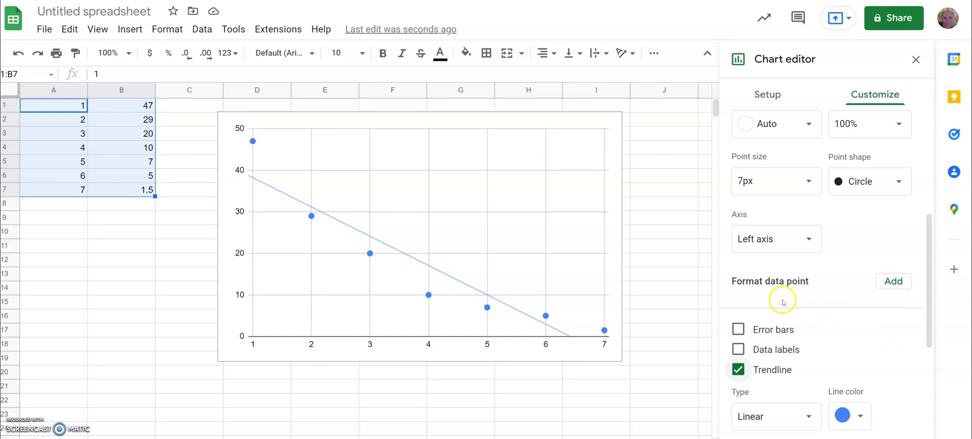
Set the trendline type to Exponential.
scroll(828, 316, down, 1)
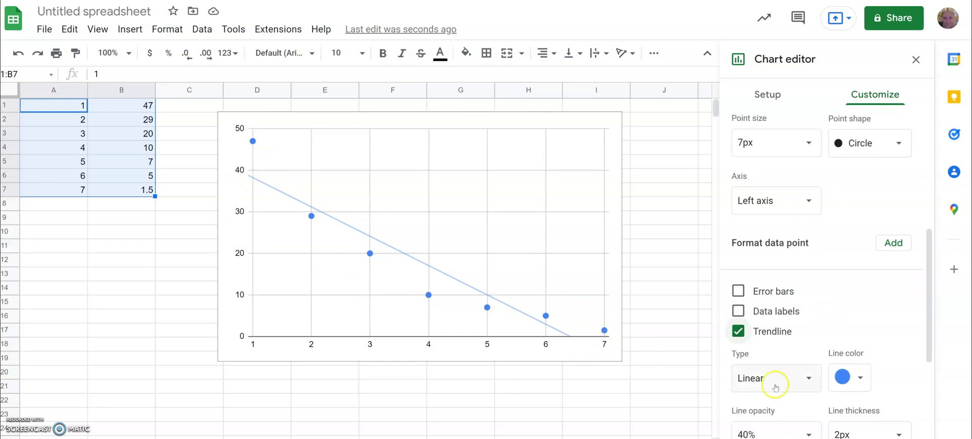
click(809, 380)
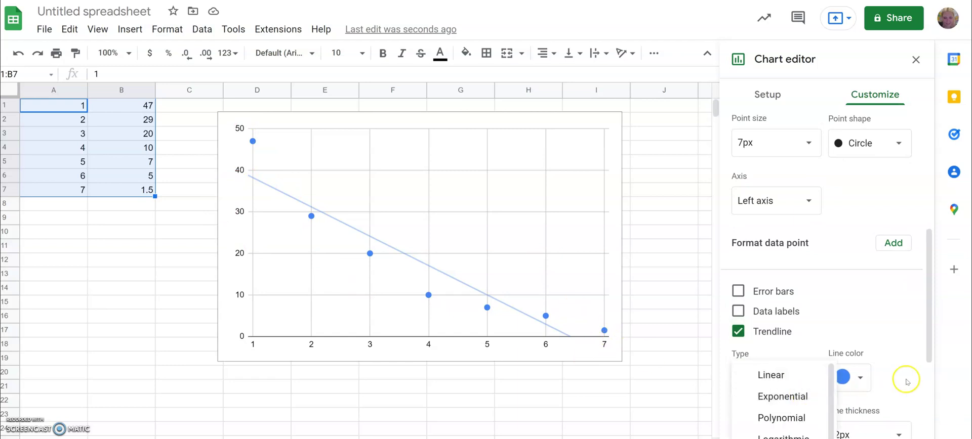
scroll(904, 377, down, 1)
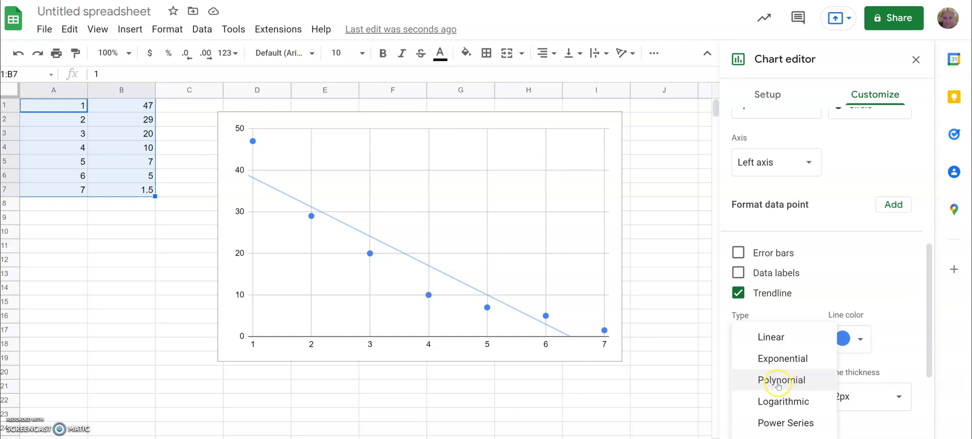
click(784, 359)
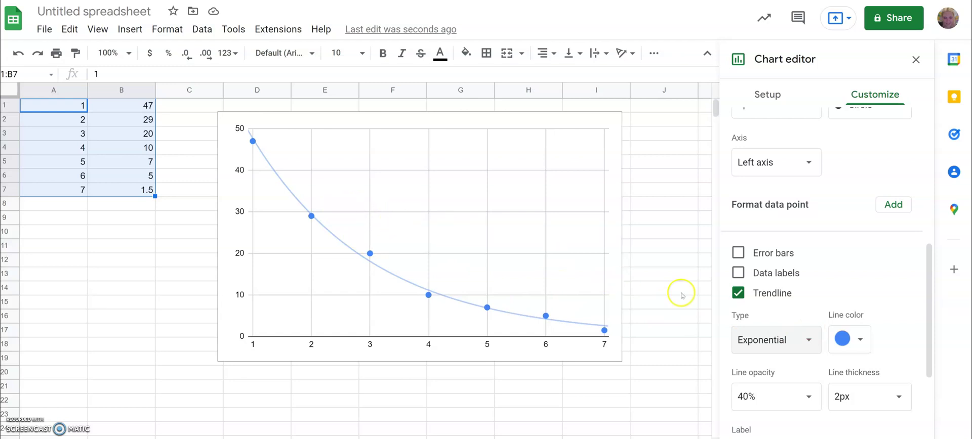
Set the trendline's label to Use Equation.
scroll(811, 324, down, 2)
scroll(813, 322, down, 3)
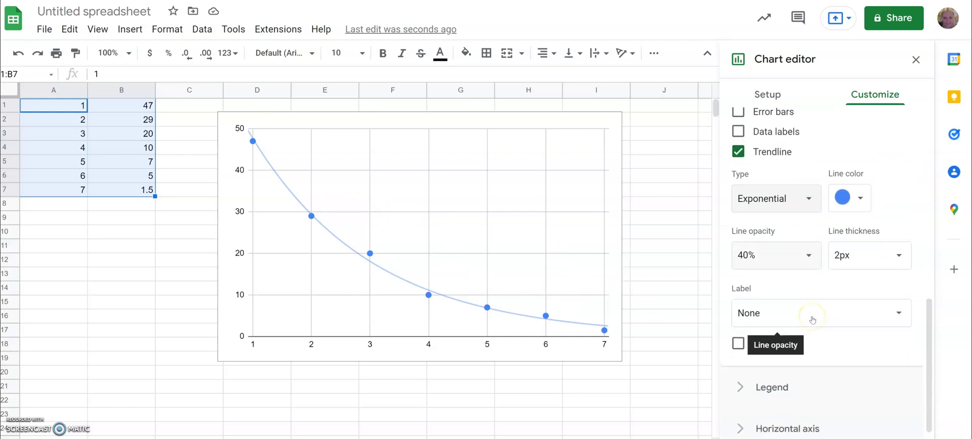
click(897, 305)
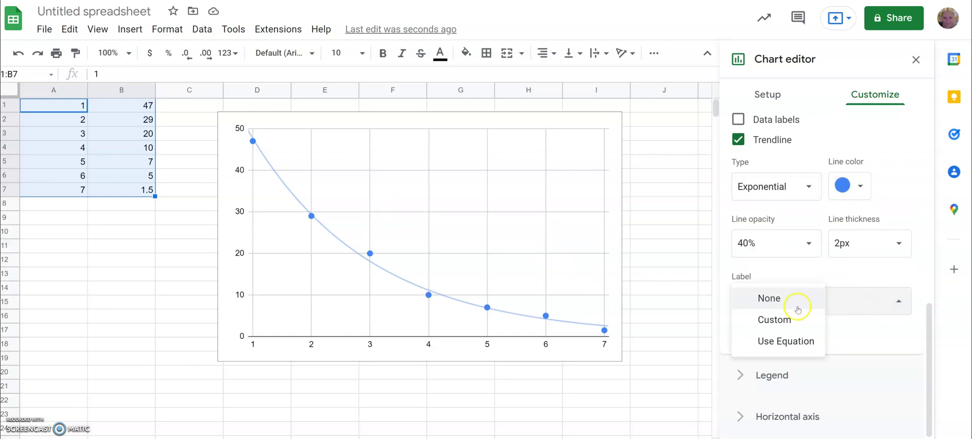
click(781, 342)
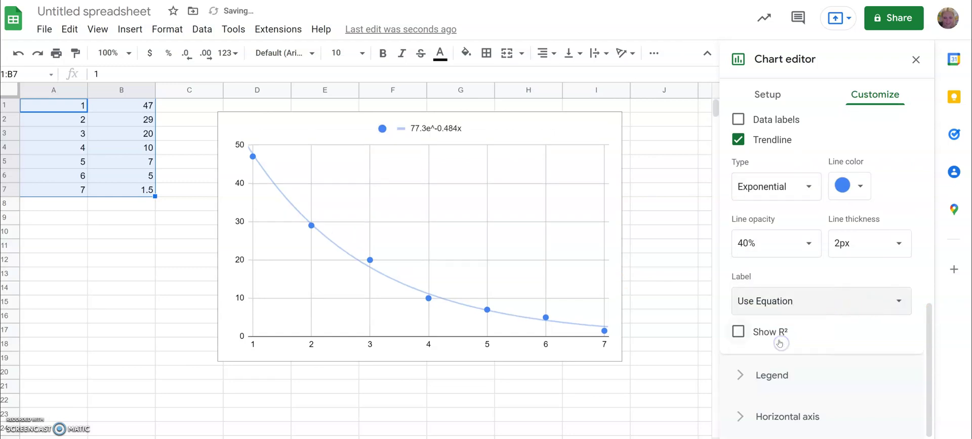